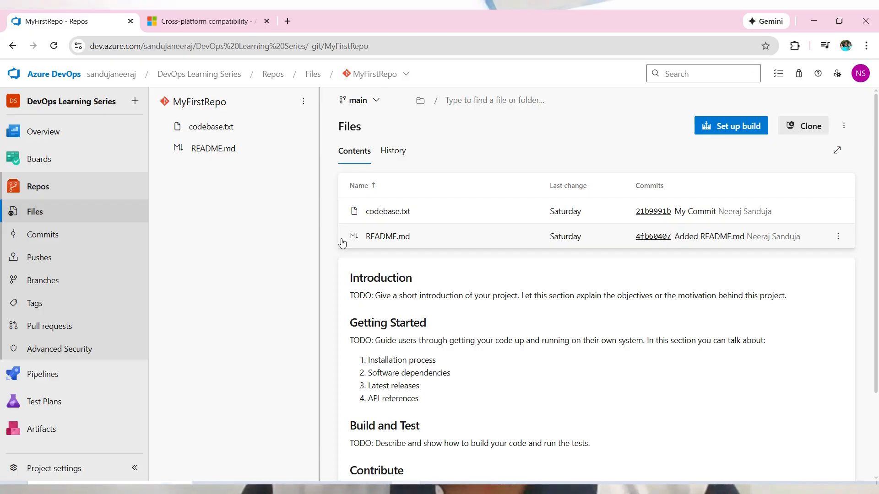
Open the repository management page in the DevOps Learning Series project settings.
click(407, 77)
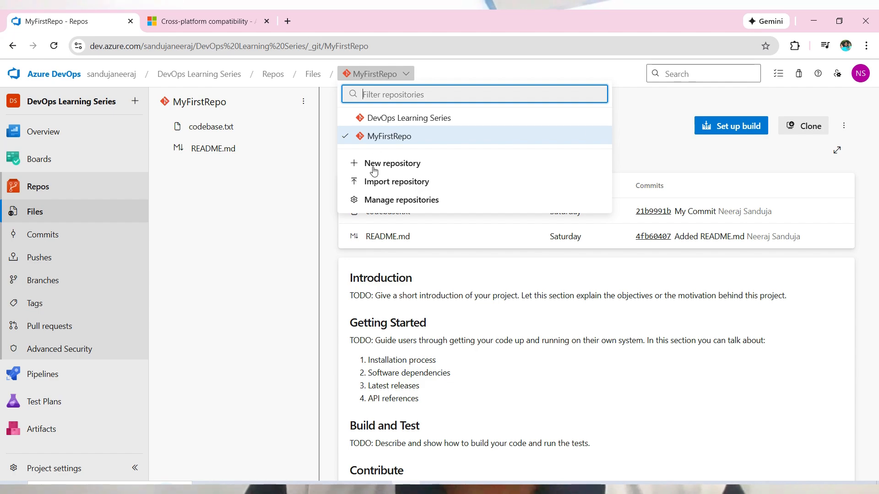
click(384, 201)
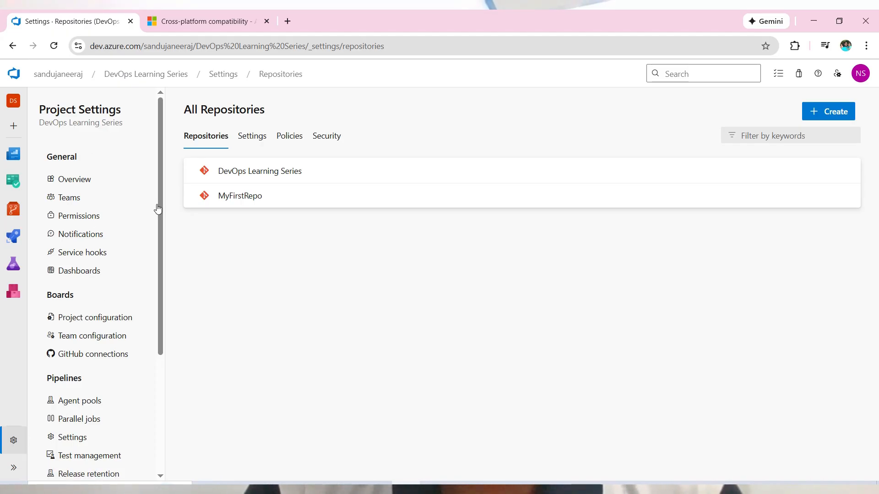
scroll(161, 301, down, 4)
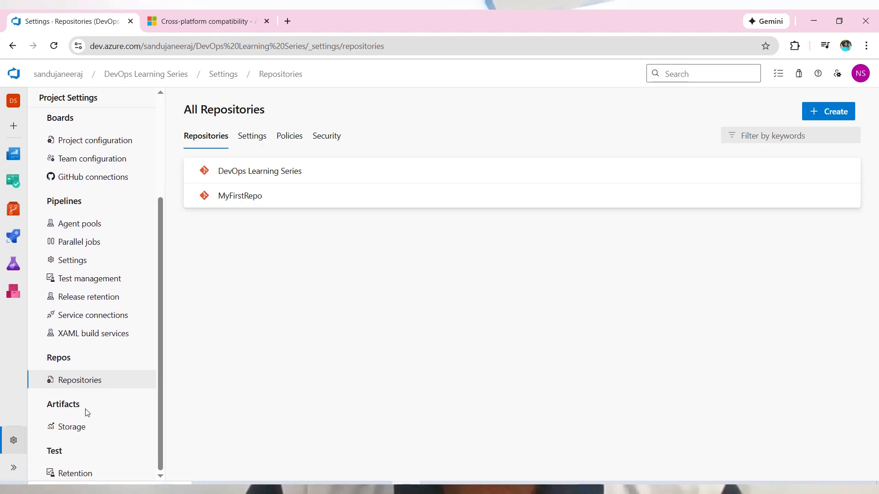
click(79, 386)
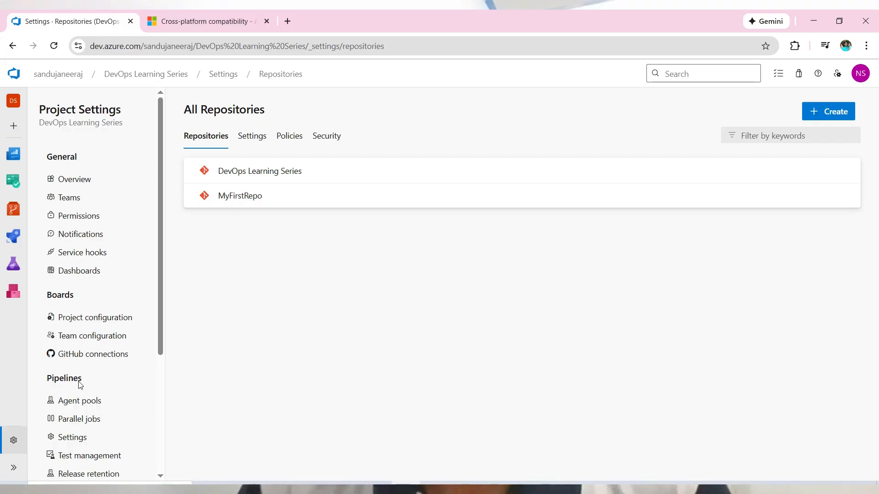
Set the default branch name for new repositories to master in the settings for all repositories.
click(256, 138)
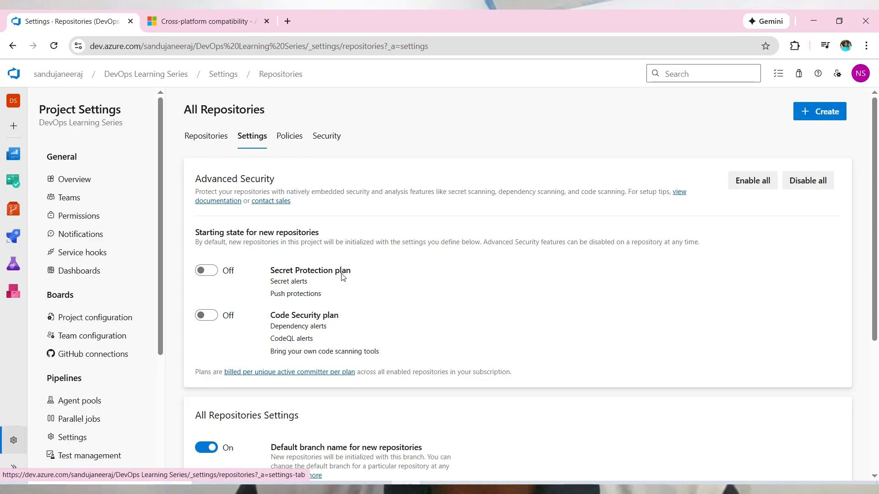
scroll(341, 274, down, 3)
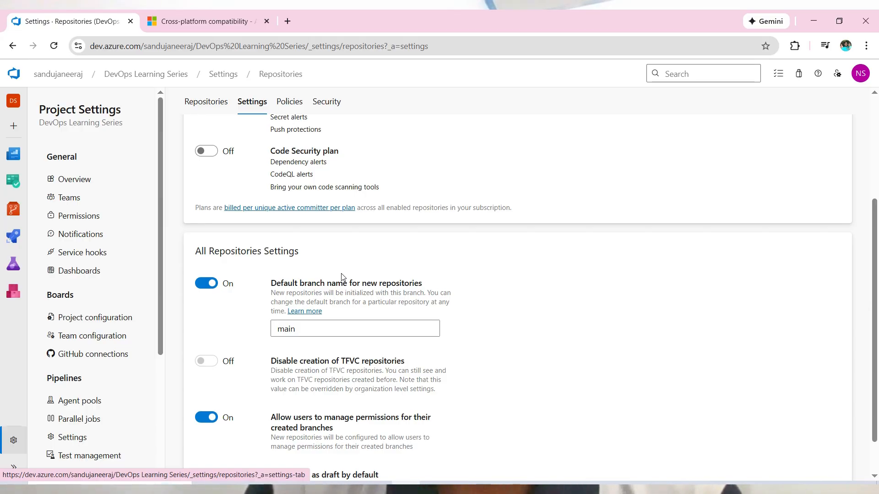
drag(337, 336, 261, 331)
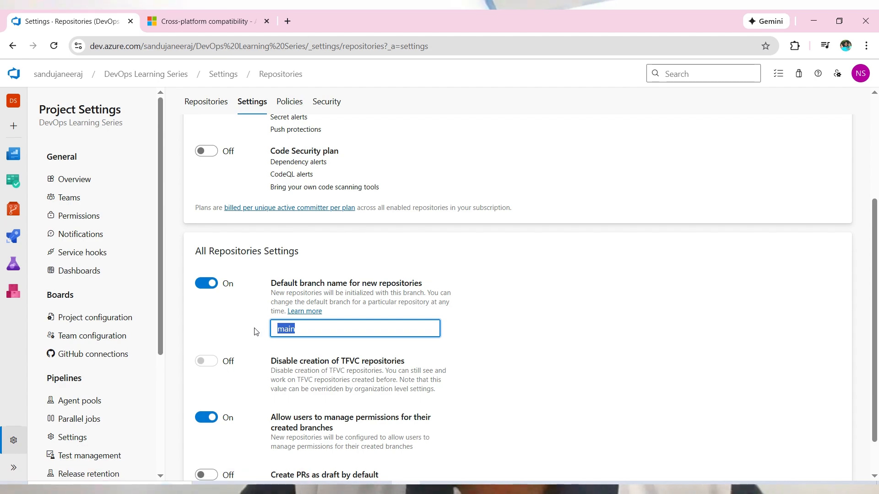
text(master)
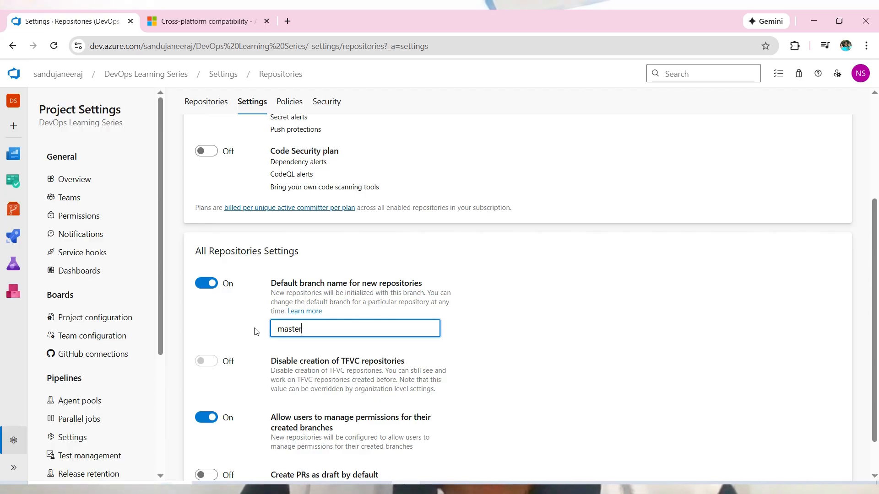
click(506, 322)
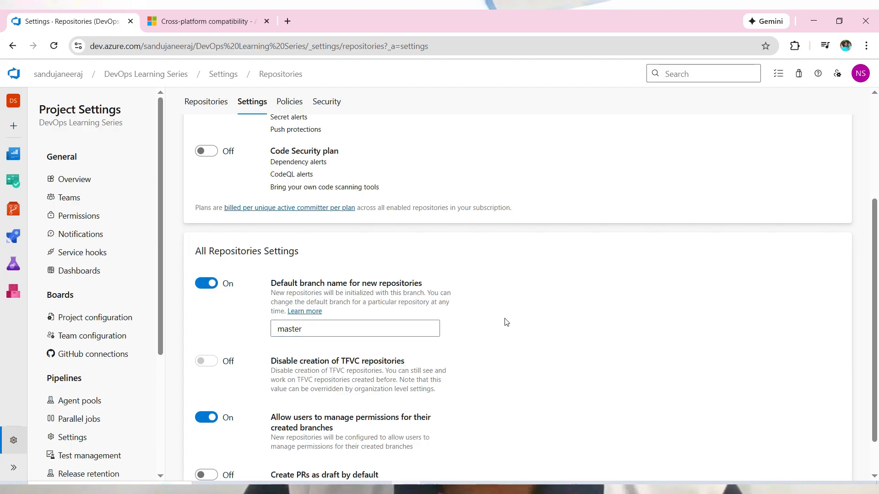
Review the remaining settings for all repositories and open the repository policies.
scroll(506, 323, down, 1)
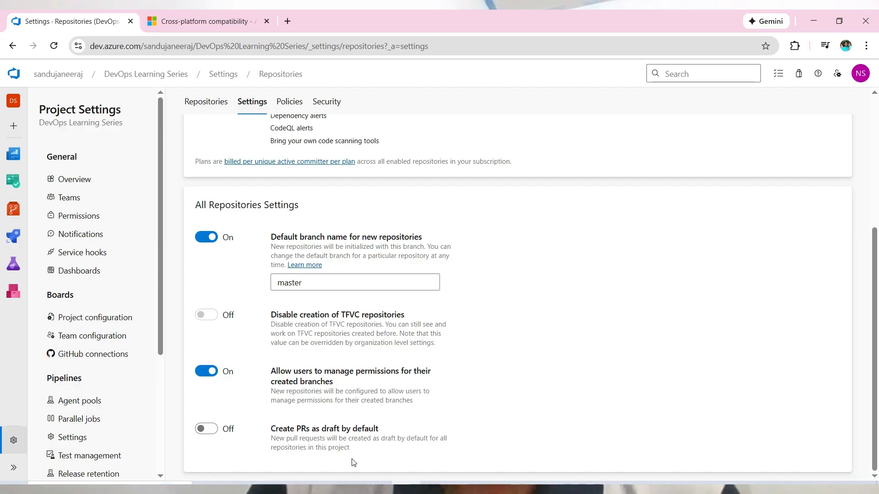
scroll(371, 270, up, 5)
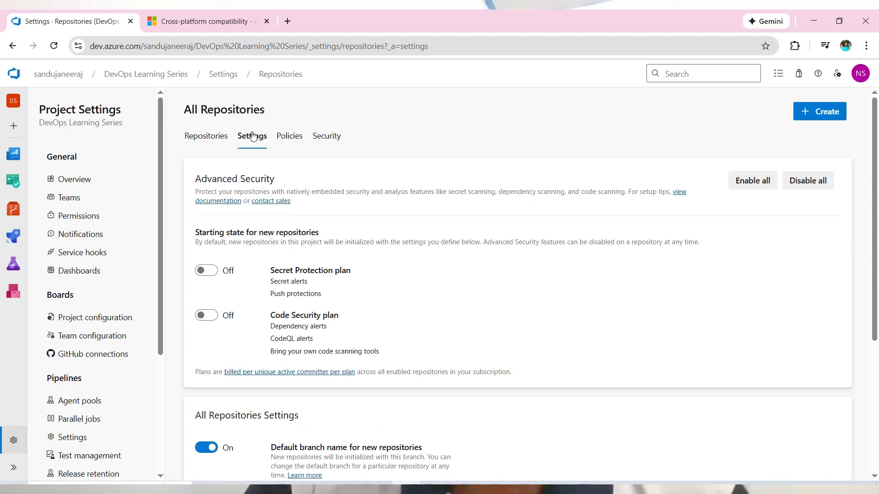
click(293, 144)
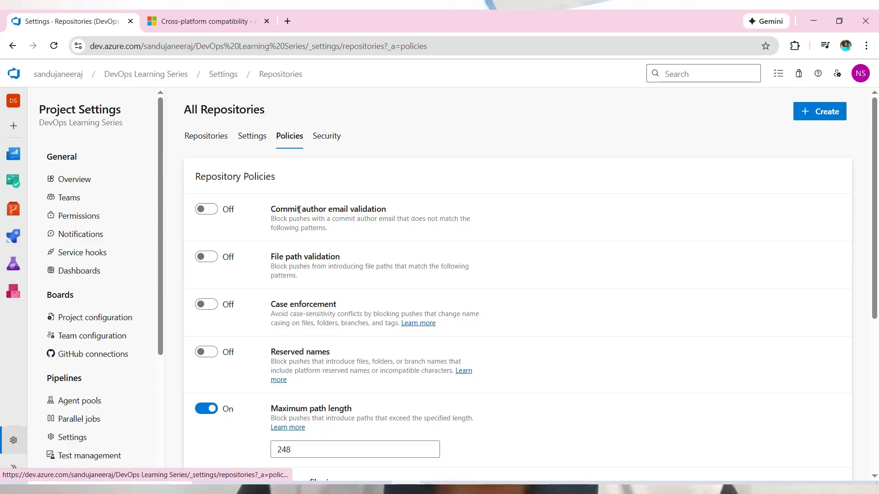
Try commit author email validation with the pattern *outlook.com, and switch the policy off again.
click(216, 210)
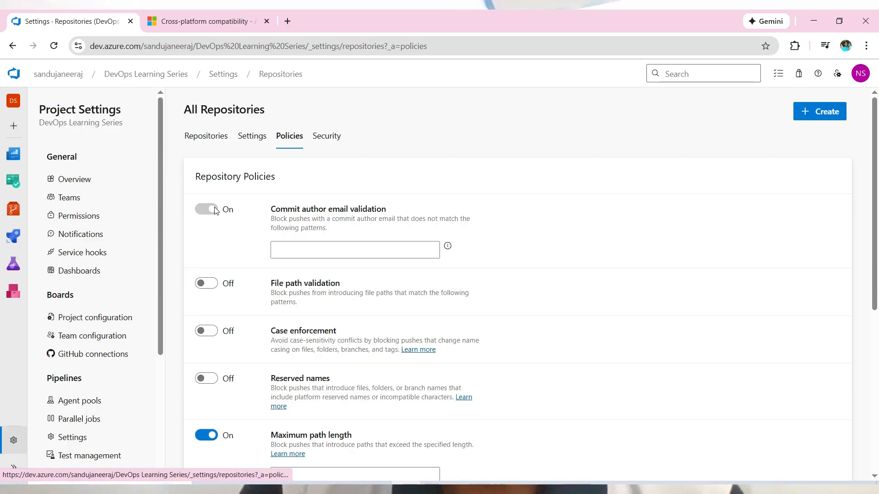
click(361, 252)
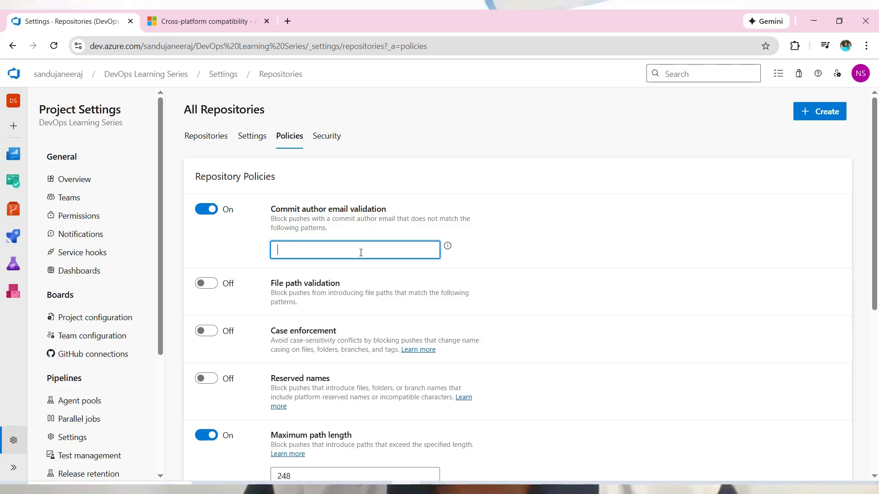
text(*)
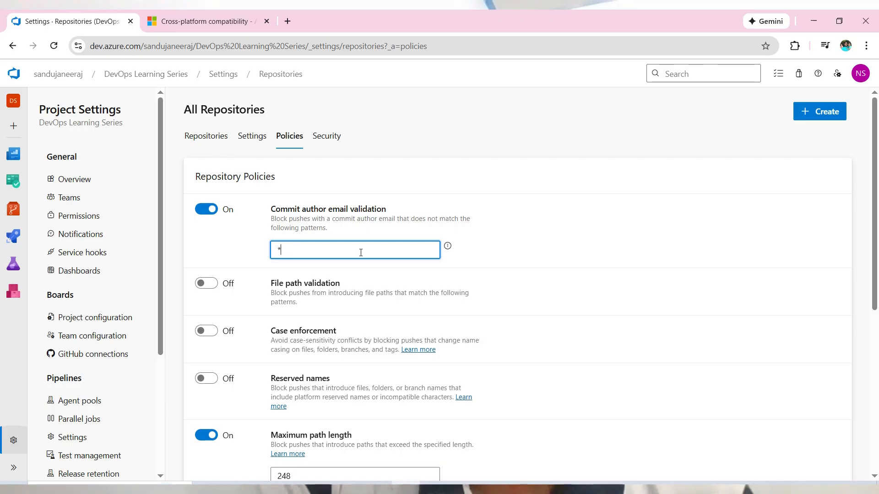
text(outloo)
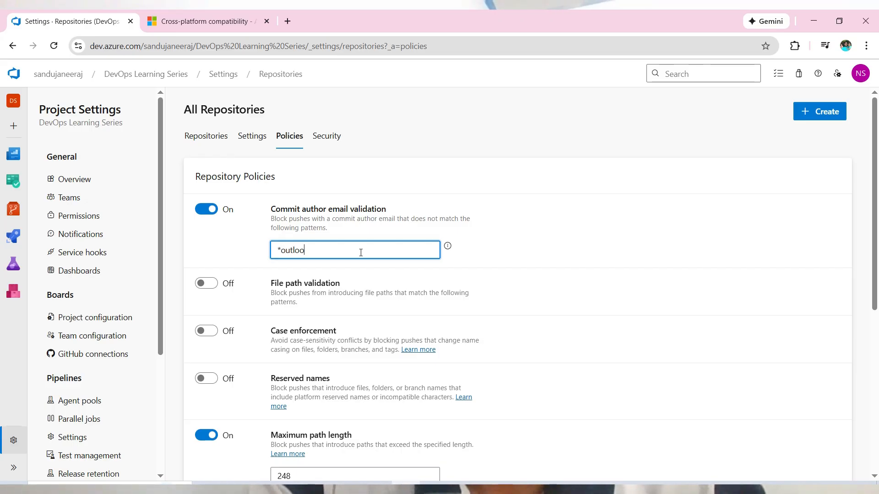
text(k.com)
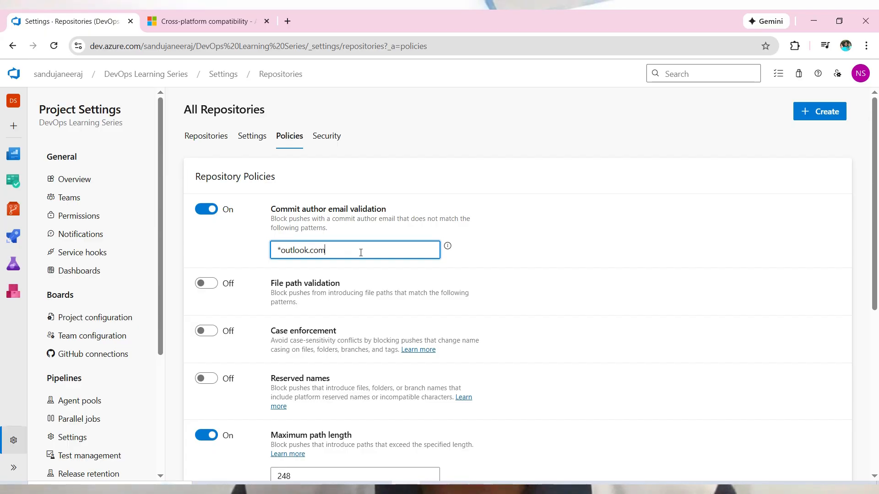
click(204, 210)
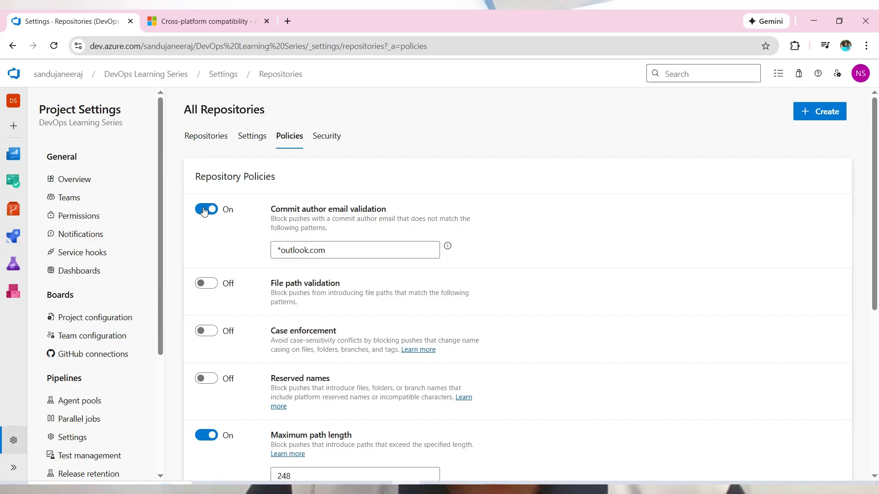
click(205, 209)
Turn on the file path validation policy and consult the help for its path pattern.
click(215, 258)
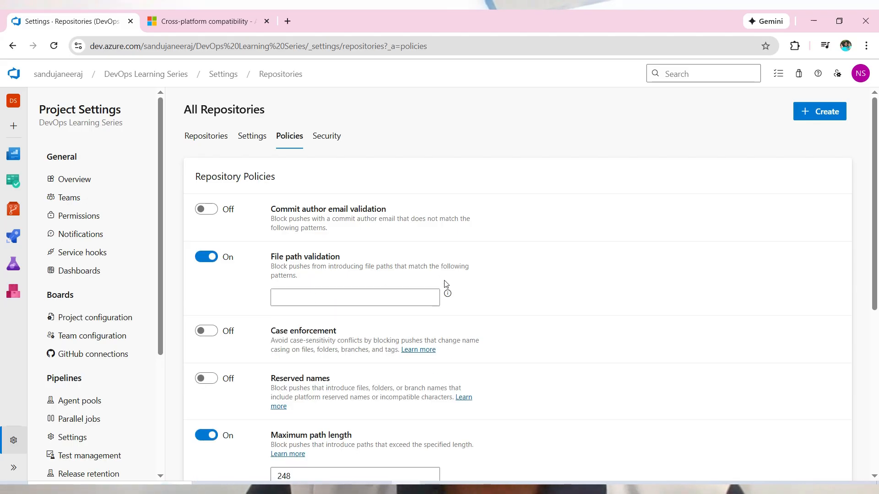
drag(307, 267, 415, 267)
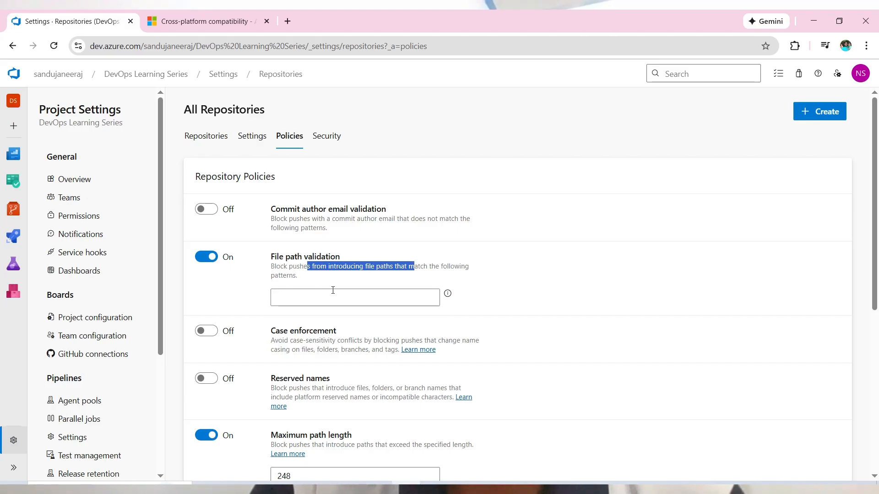
mouse_move(455, 297)
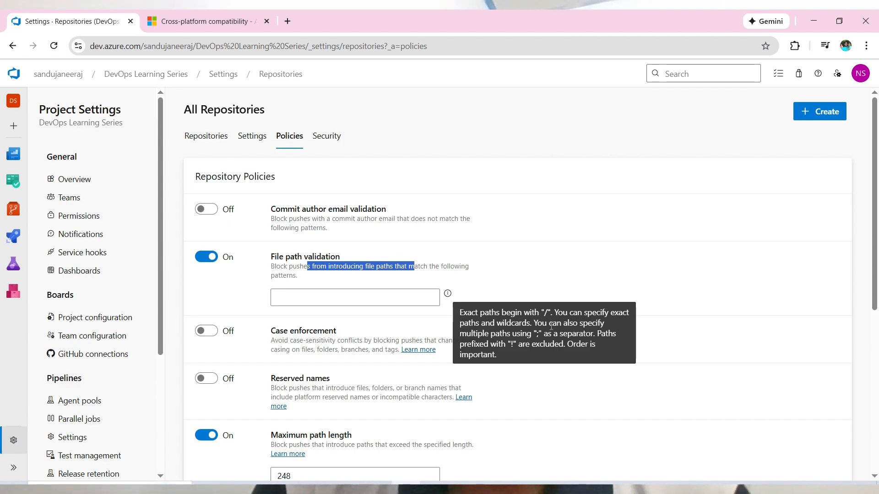
click(319, 298)
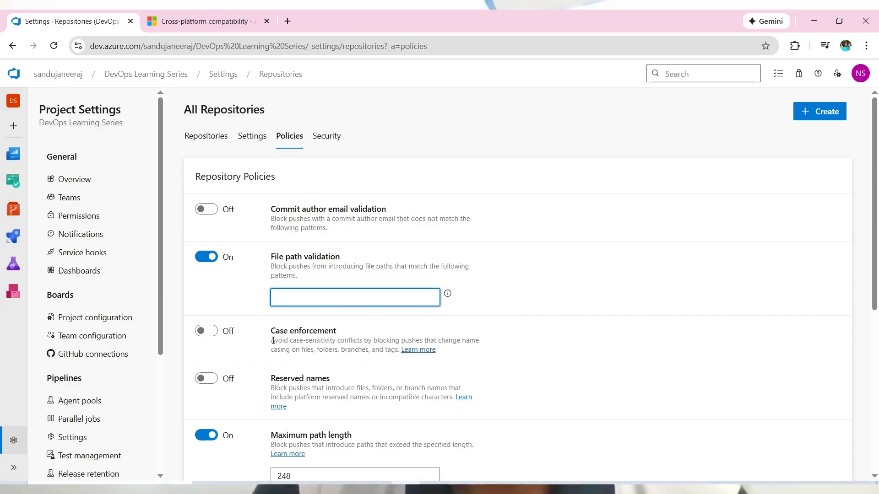
Examine the remaining repository policies, including the available maximum file size limits, and the branch policies section.
scroll(280, 341, down, 1)
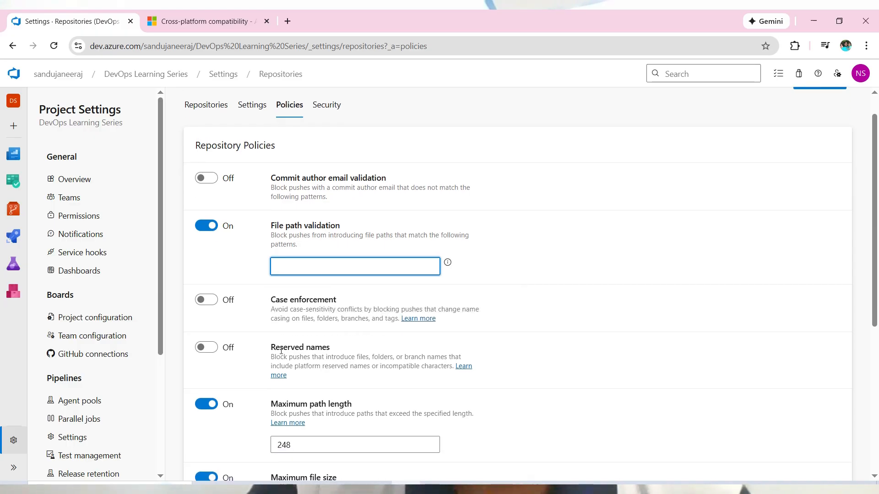
scroll(281, 348, down, 1)
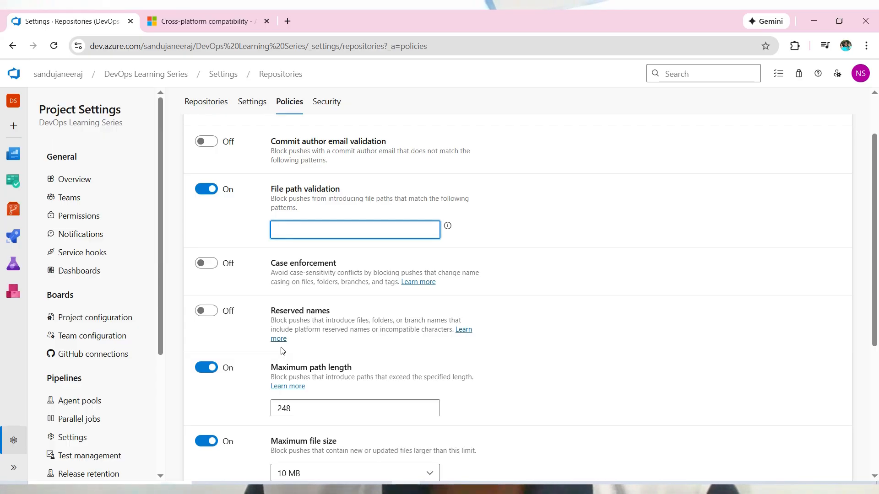
scroll(283, 351, down, 2)
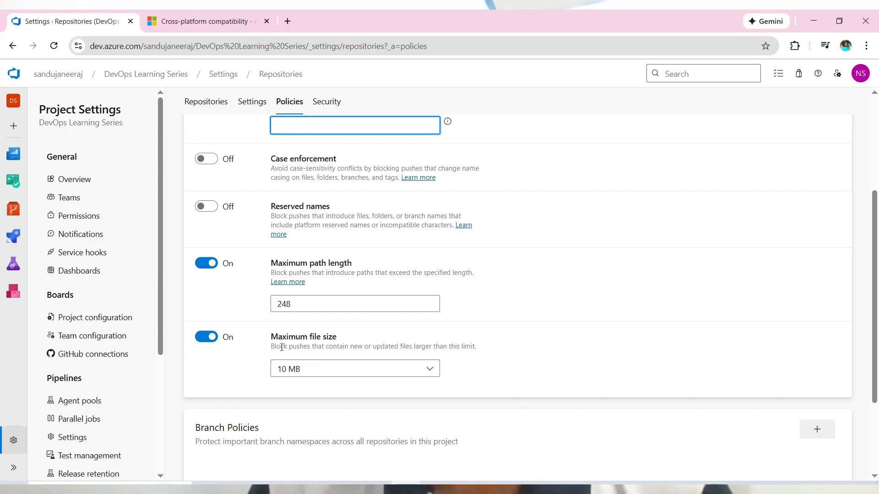
click(431, 369)
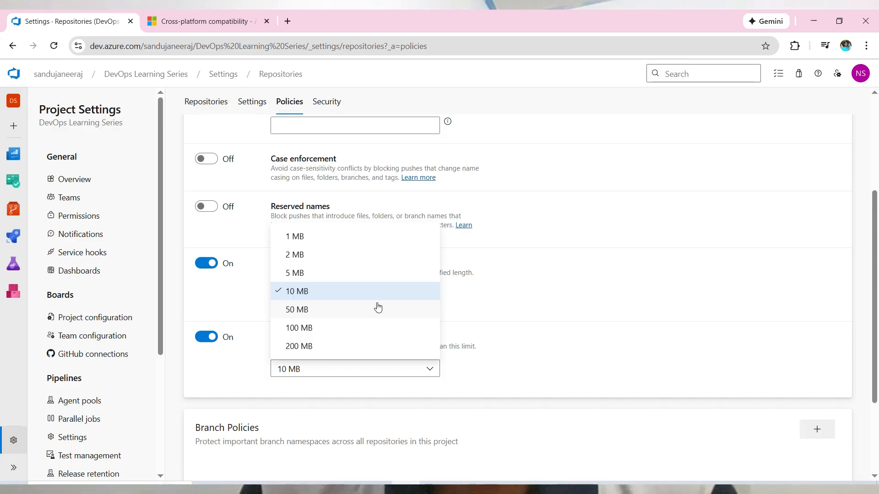
click(389, 369)
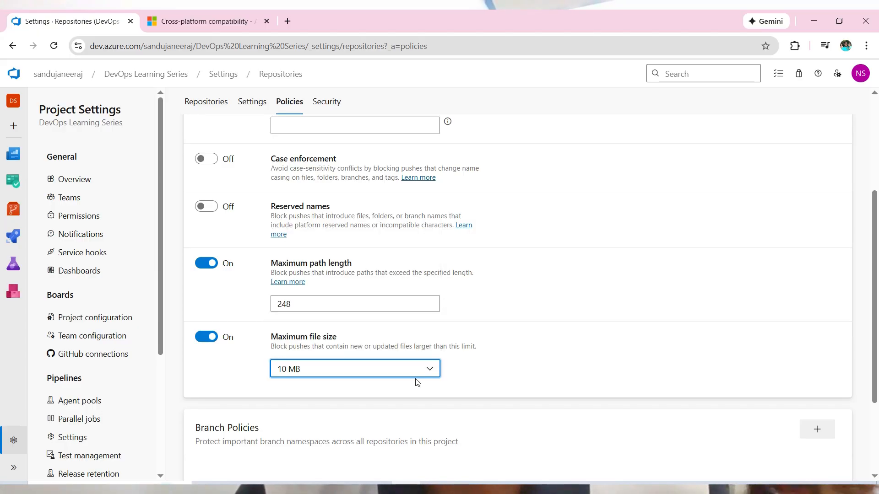
scroll(448, 339, down, 2)
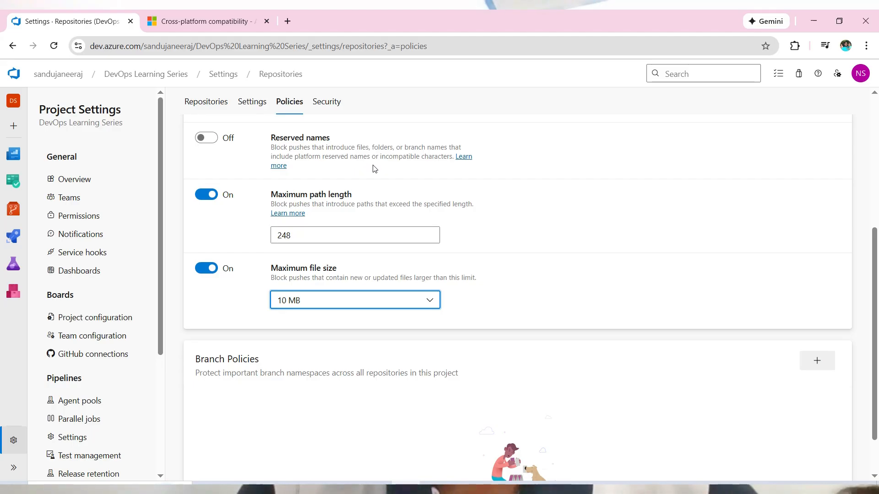
Open the security permissions for all repositories and select the DevOps Learning Series Build Service user.
click(324, 103)
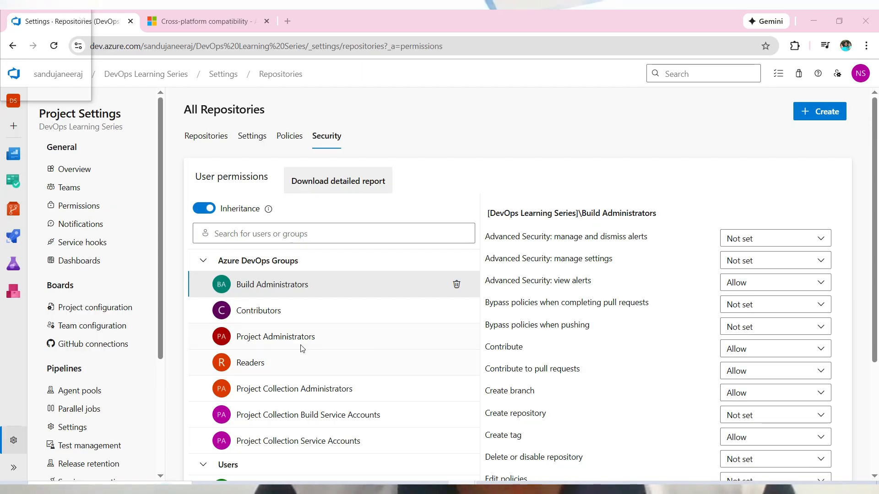
scroll(302, 394, down, 2)
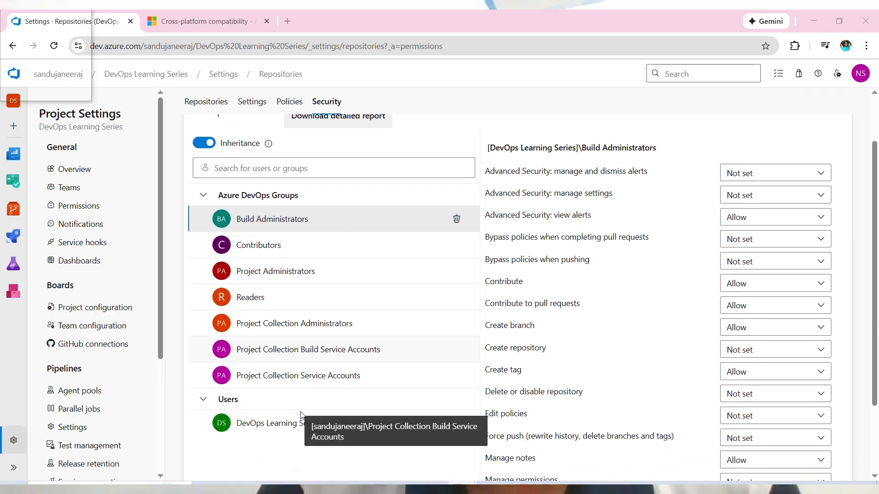
click(257, 425)
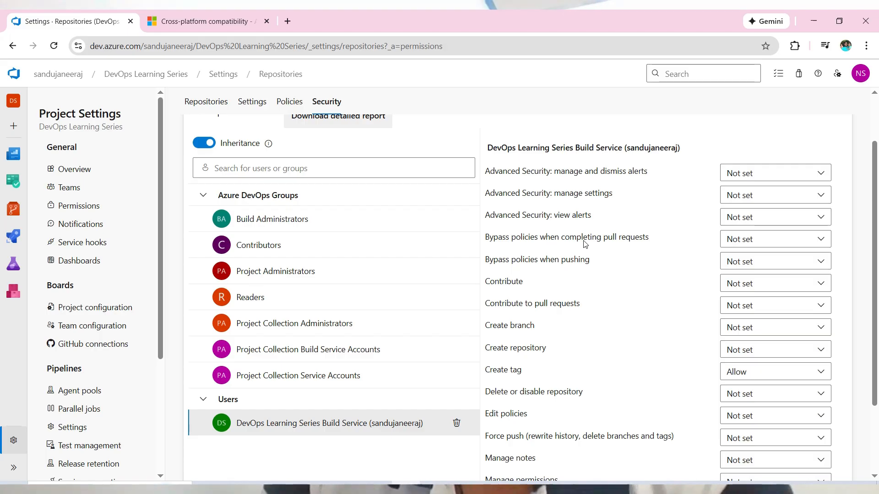
For the build service user, keep Bypass policies when completing pull requests at Not set and set Contribute to Allow.
click(755, 246)
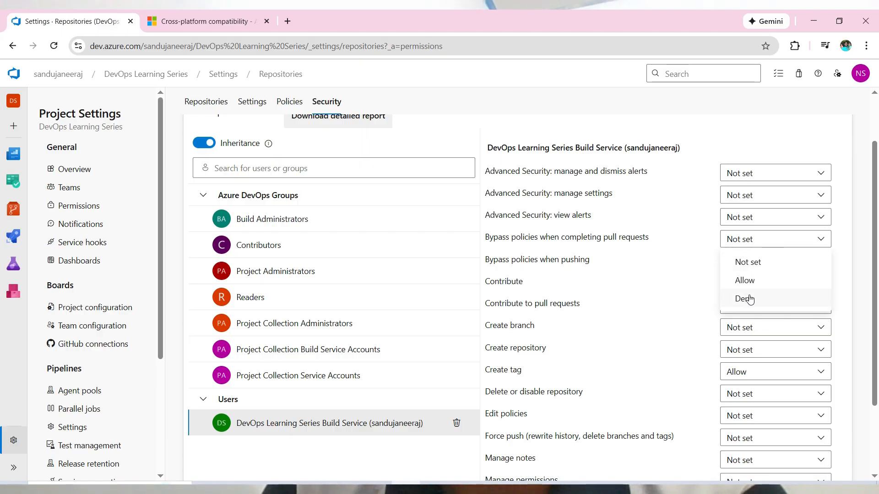
click(758, 263)
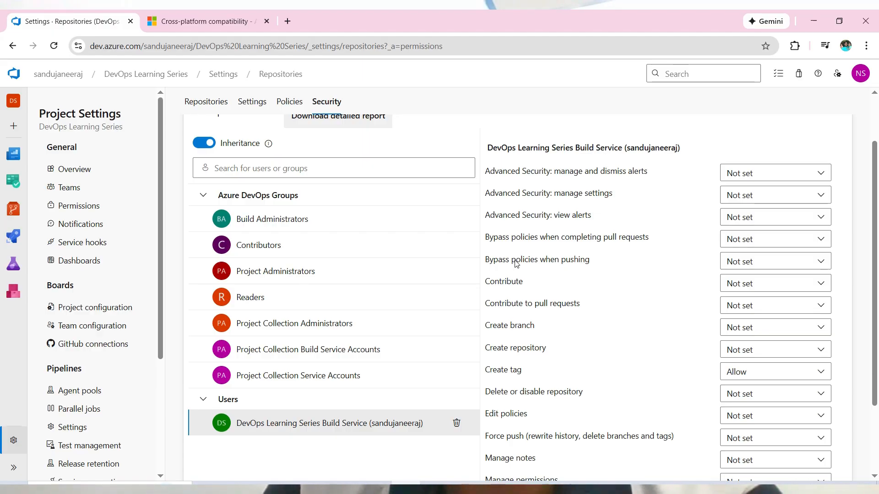
click(755, 285)
click(761, 335)
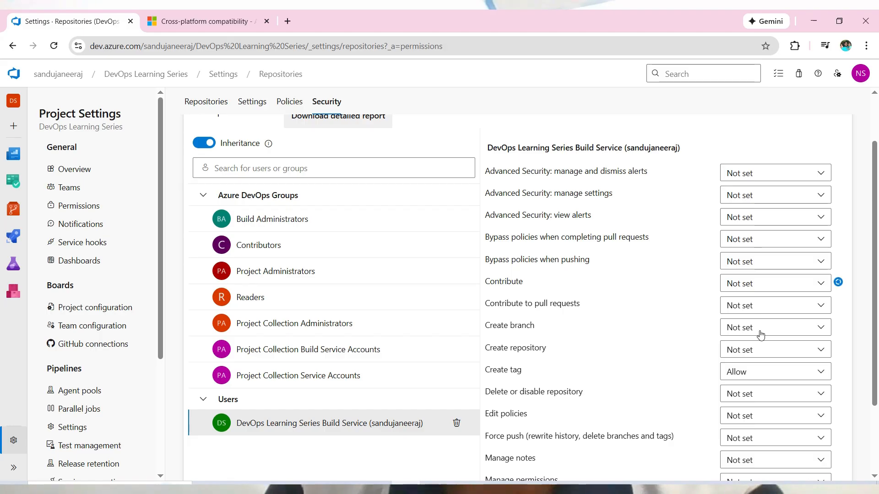
For the build service user, set Contribute to pull requests, Create branch and Create repository to Allow.
click(774, 309)
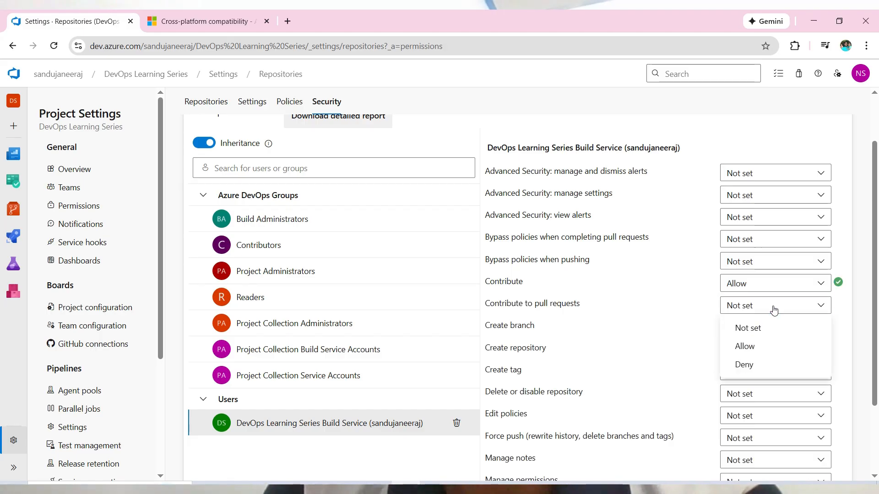
click(755, 346)
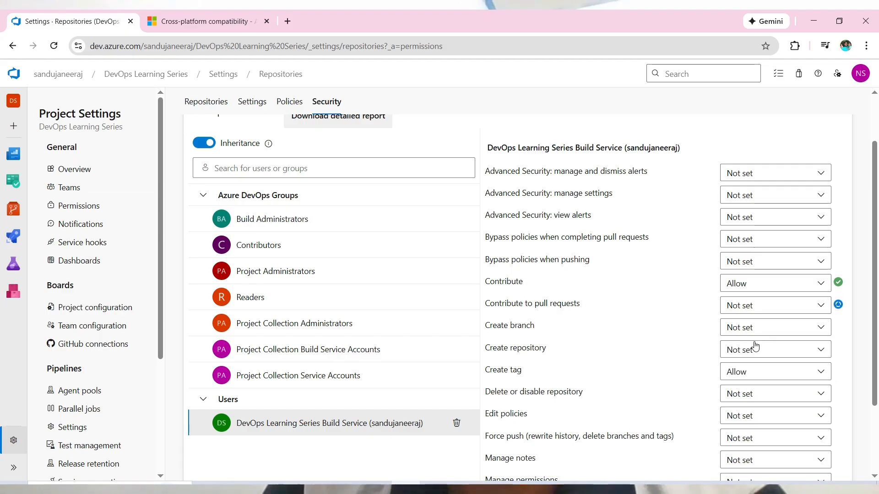
click(751, 329)
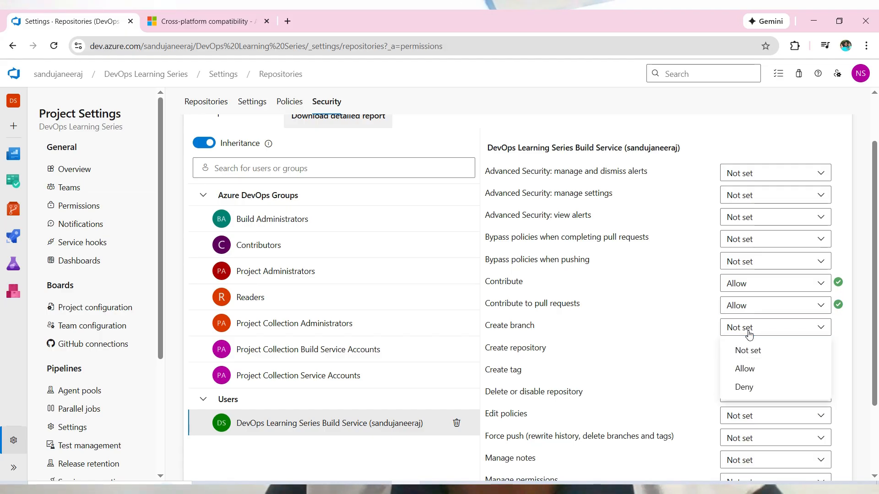
click(750, 377)
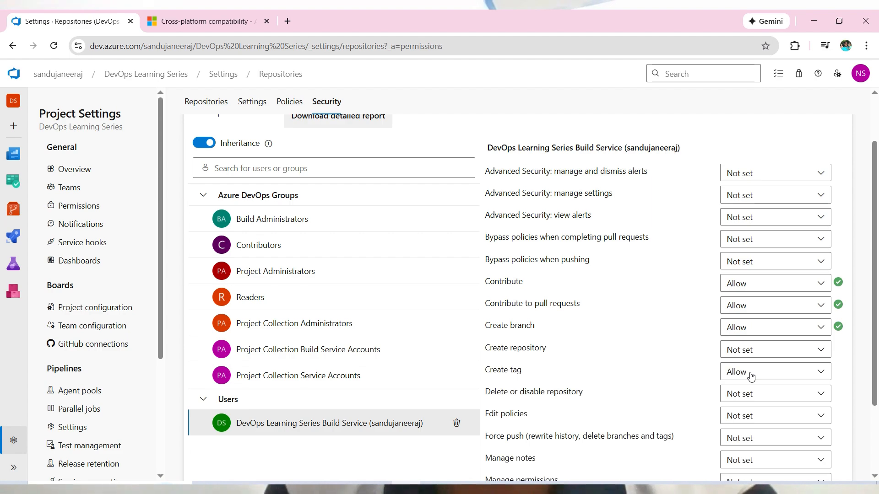
click(781, 352)
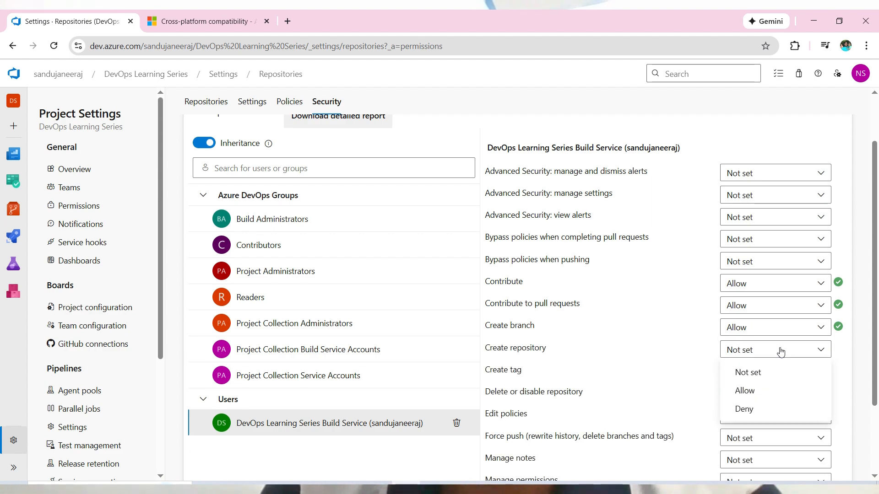
click(755, 391)
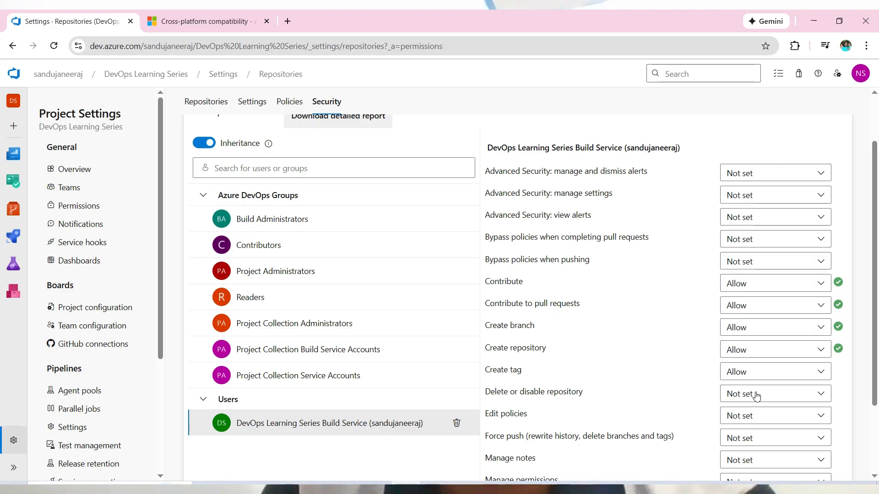
For the build service user, set Delete or disable repository, Edit policies and Force push to Deny.
scroll(763, 369, down, 1)
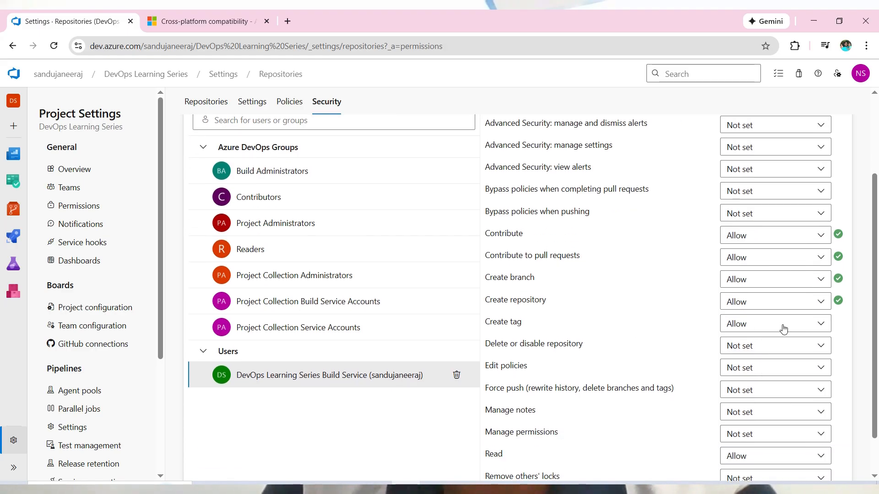
click(772, 351)
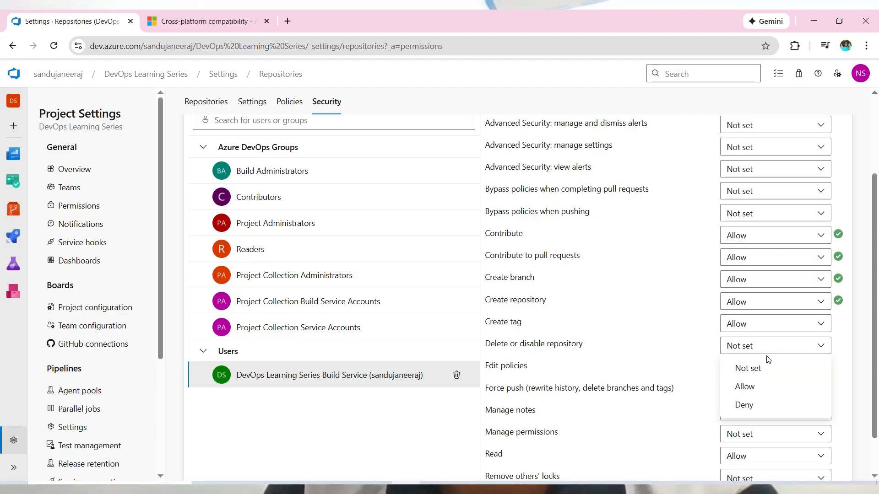
click(743, 406)
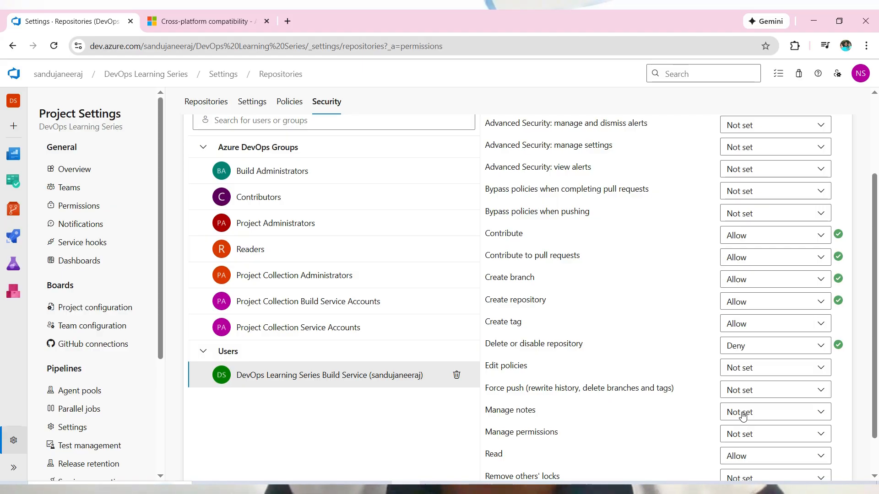
click(798, 370)
click(751, 428)
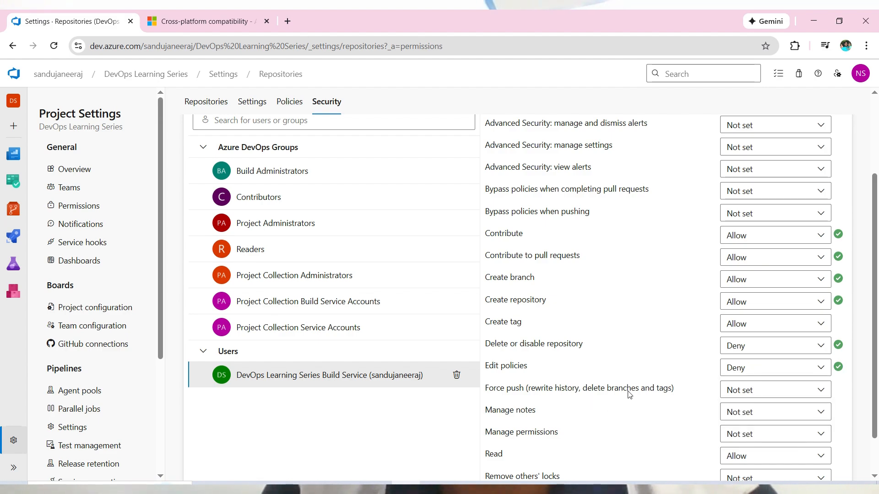
click(757, 398)
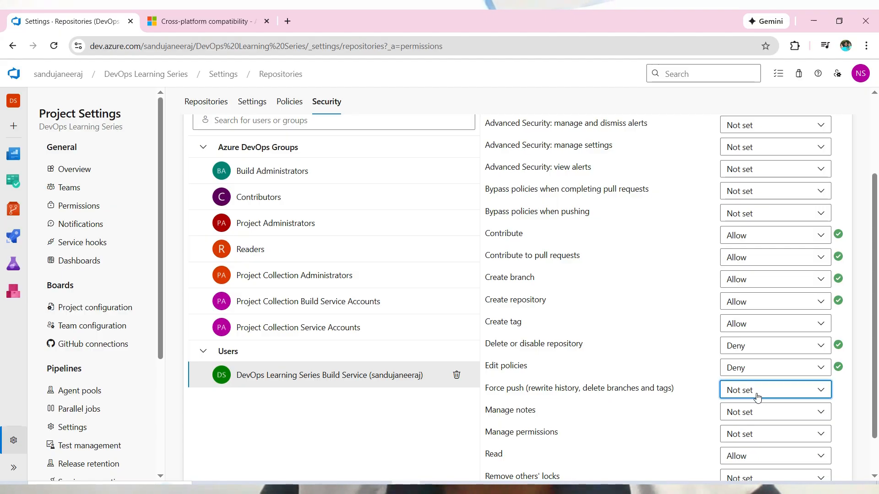
click(746, 451)
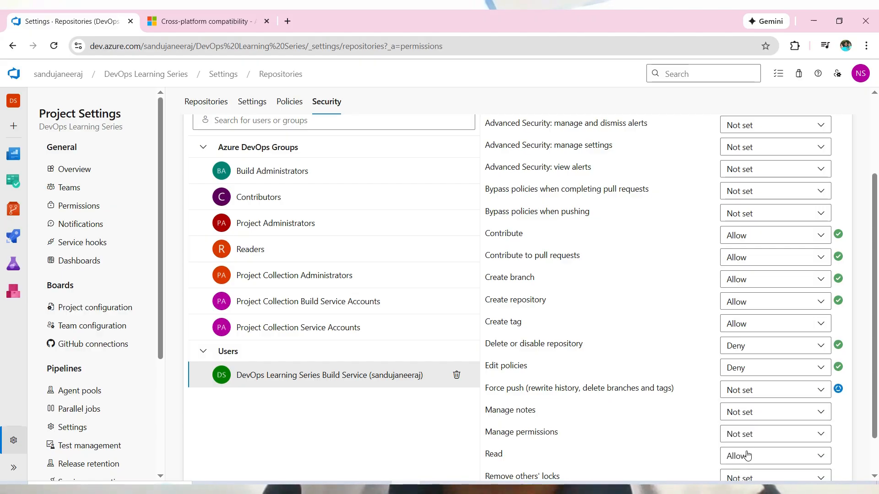
scroll(769, 417, down, 1)
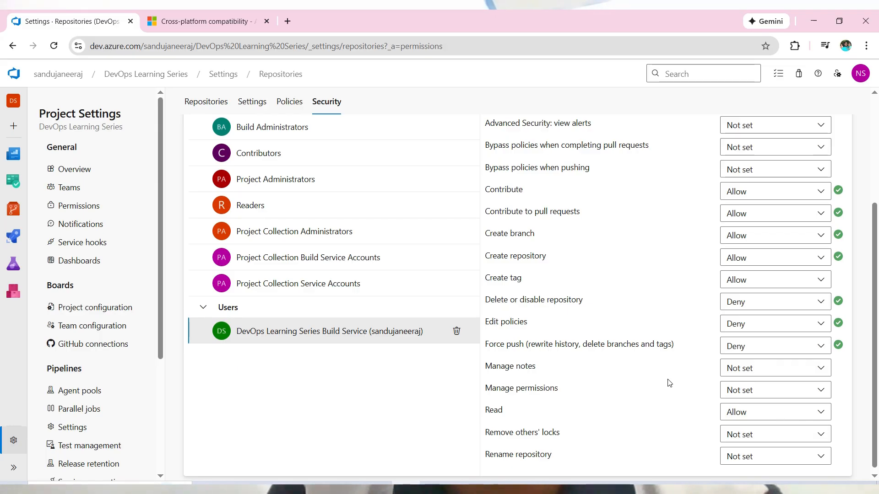
scroll(628, 385, down, 1)
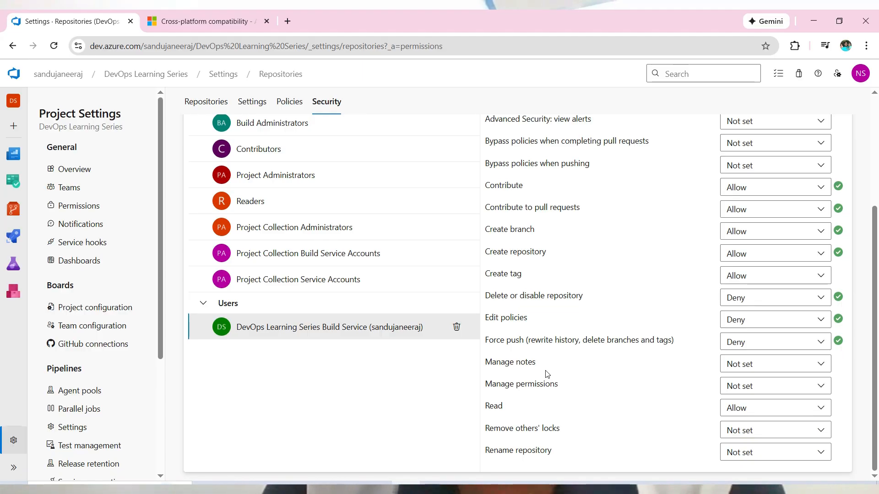
Open MyFirstRepo from the project's repository list and review its individual settings through to the Disable Repository option.
scroll(458, 300, up, 4)
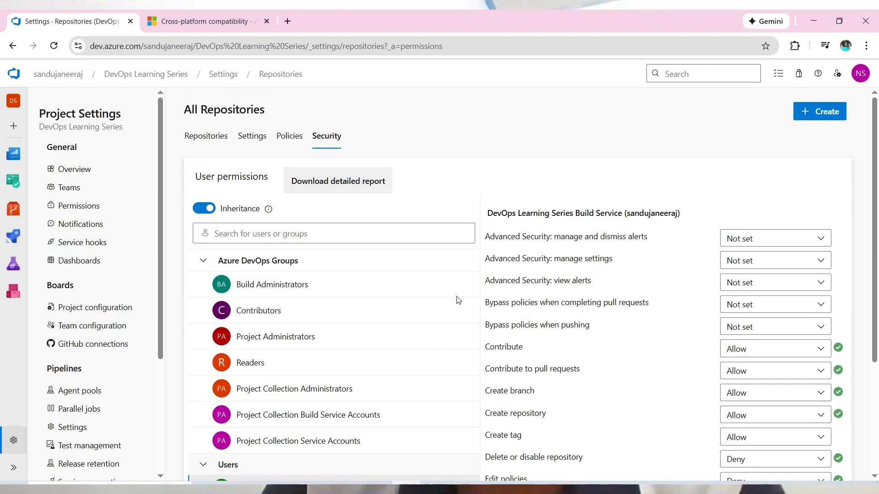
click(204, 139)
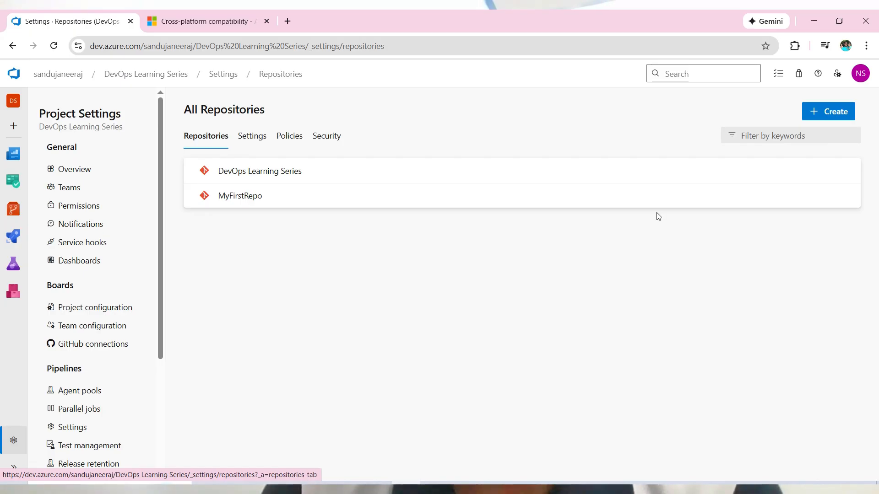
click(844, 197)
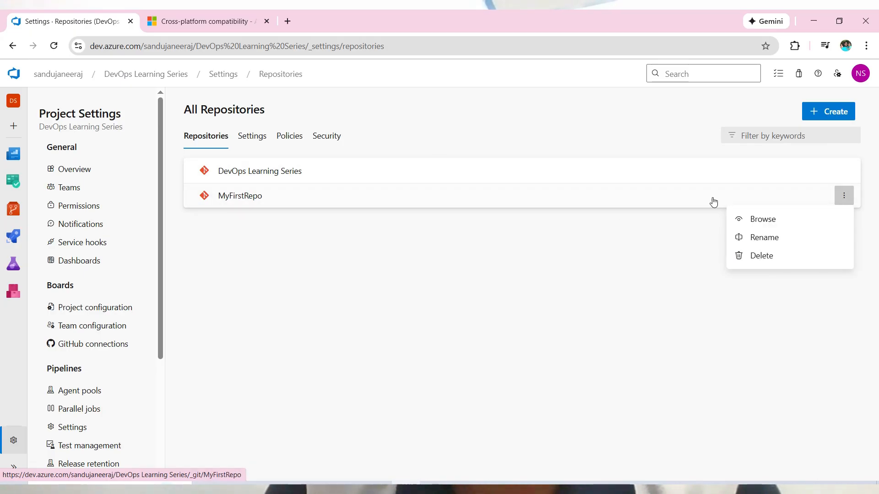
click(324, 204)
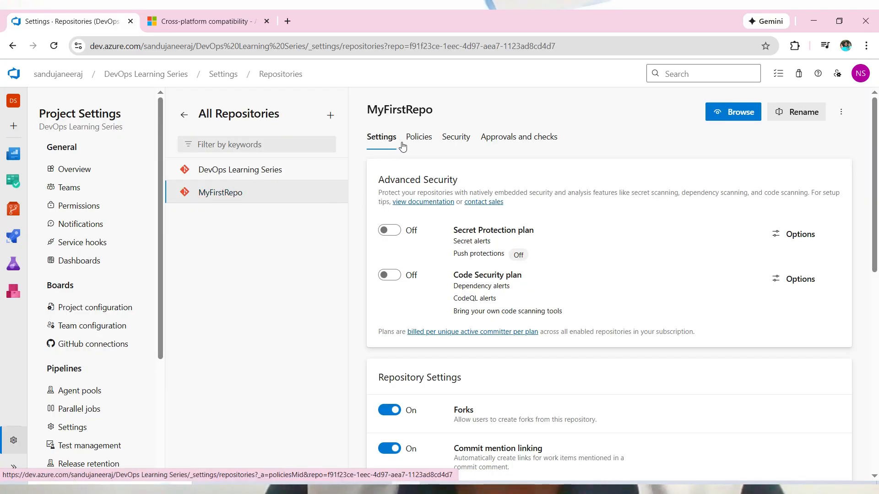
scroll(480, 334, down, 3)
scroll(489, 356, down, 5)
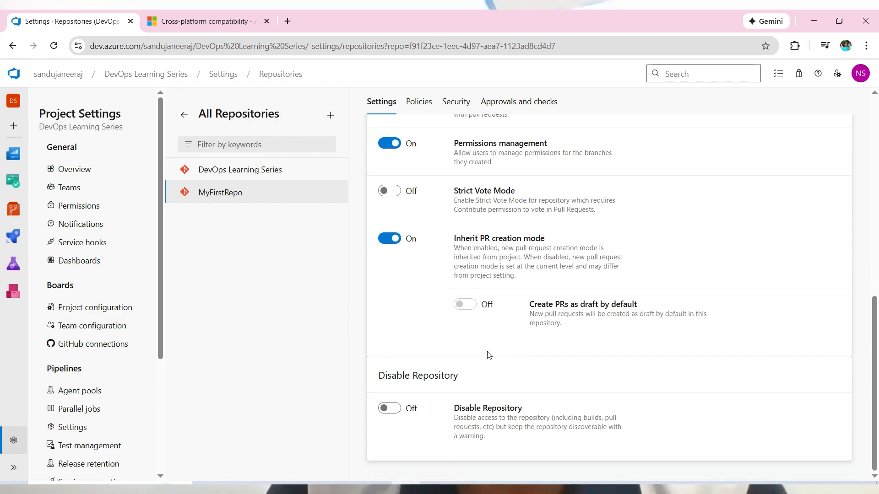
scroll(489, 354, up, 5)
scroll(488, 352, up, 5)
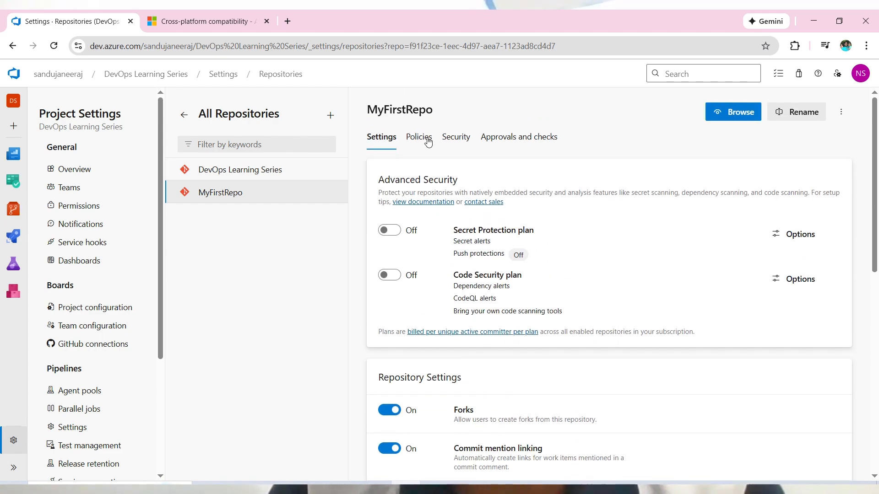
Review MyFirstRepo's repository policies, including file path validation, maximum path length and maximum file size.
click(426, 138)
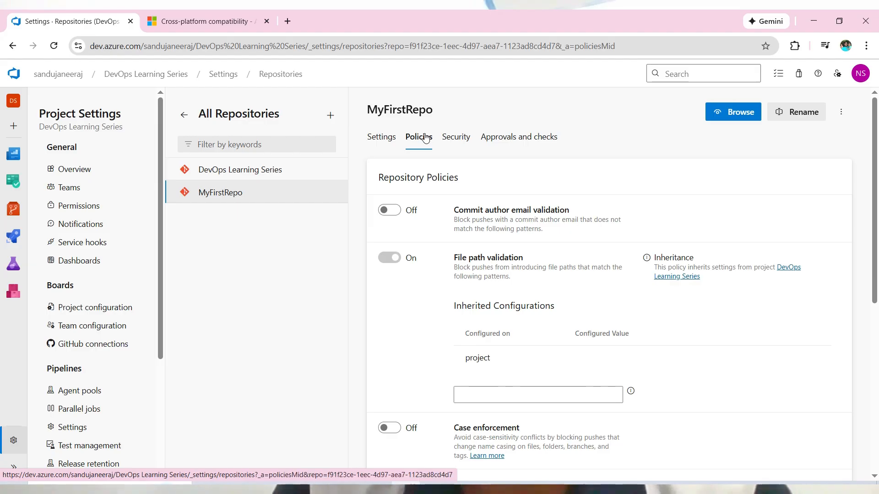
scroll(533, 351, down, 5)
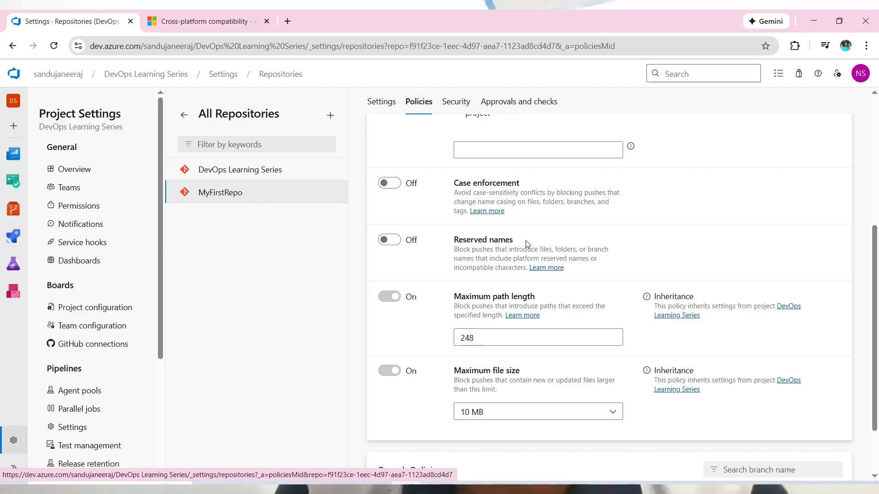
scroll(526, 244, up, 5)
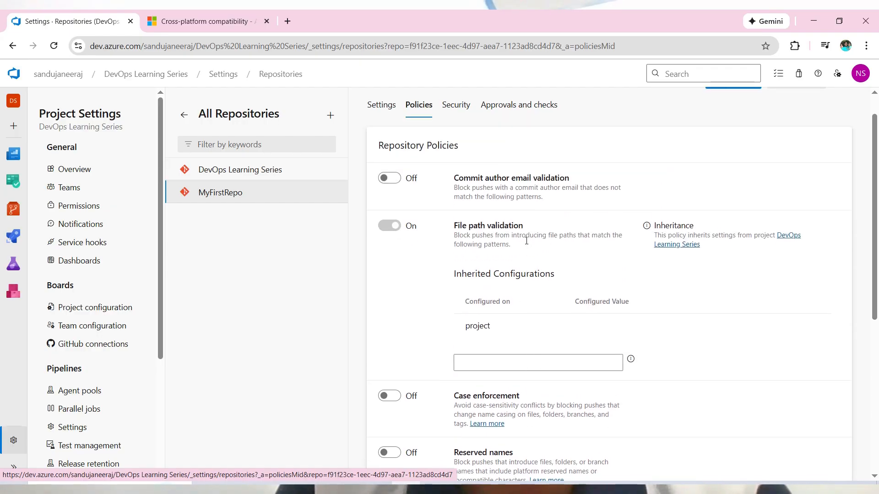
scroll(527, 241, up, 1)
drag(527, 244, 481, 135)
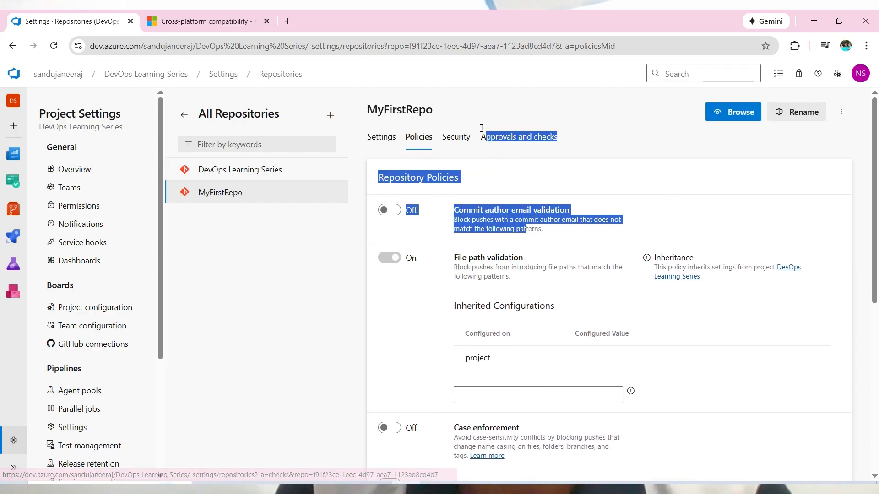
In MyFirstRepo's security permissions, set Delete or disable repository to Allow for the DevOps Learning Series Build Service user.
click(457, 140)
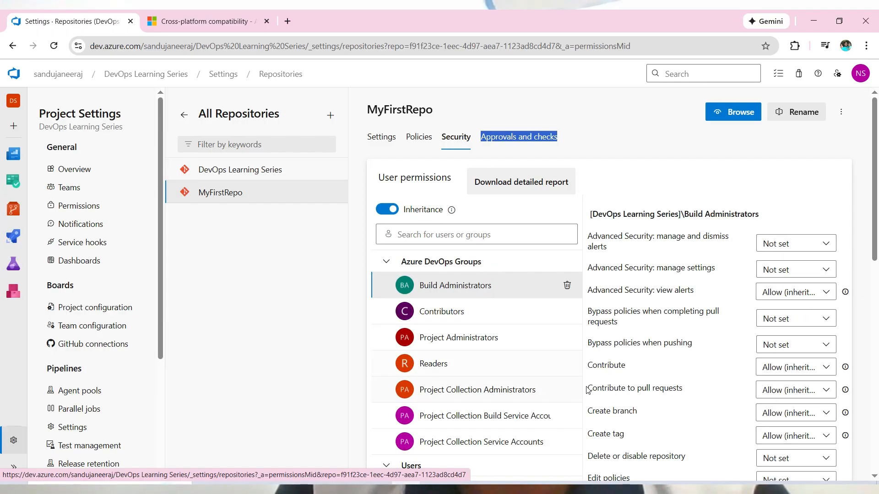
scroll(522, 362, down, 2)
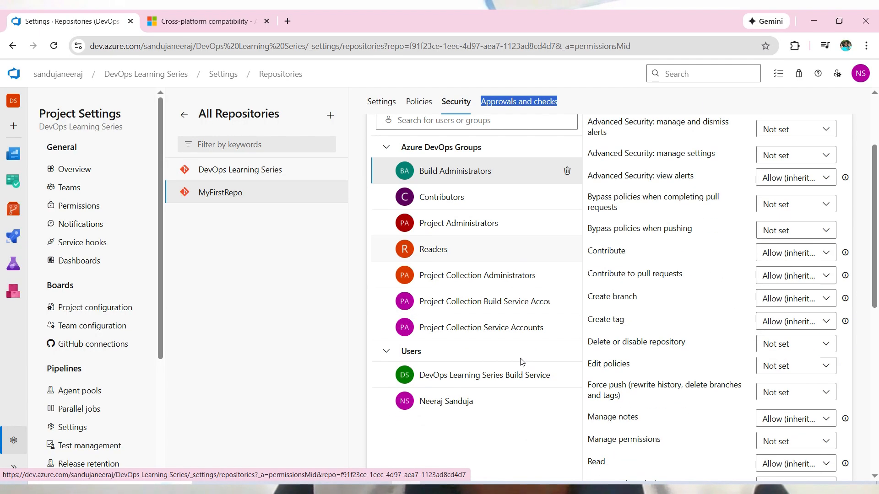
click(448, 377)
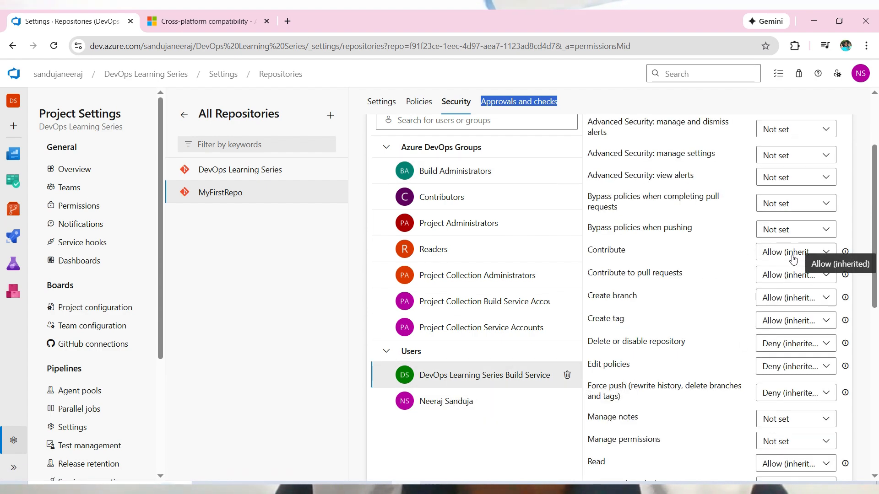
click(780, 350)
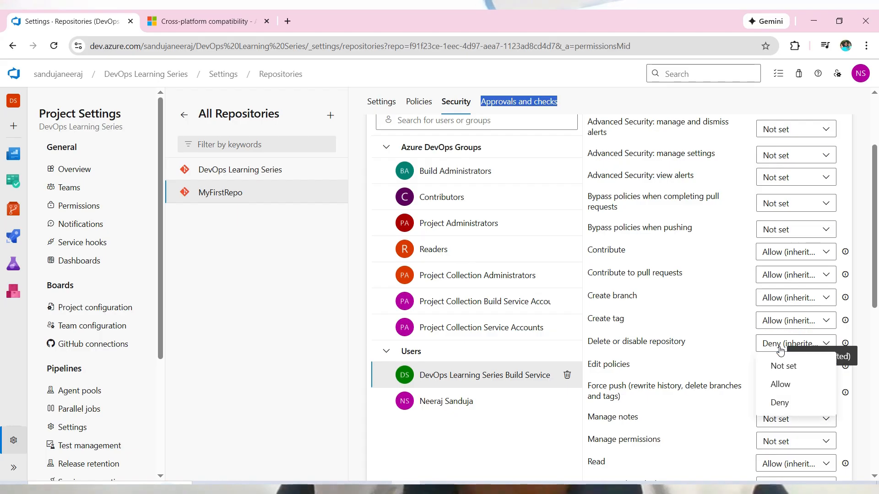
click(781, 387)
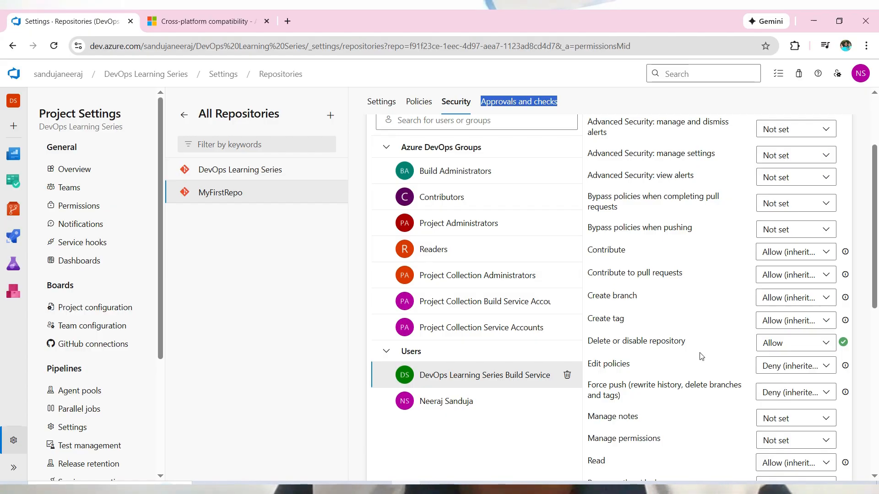
scroll(639, 256, up, 3)
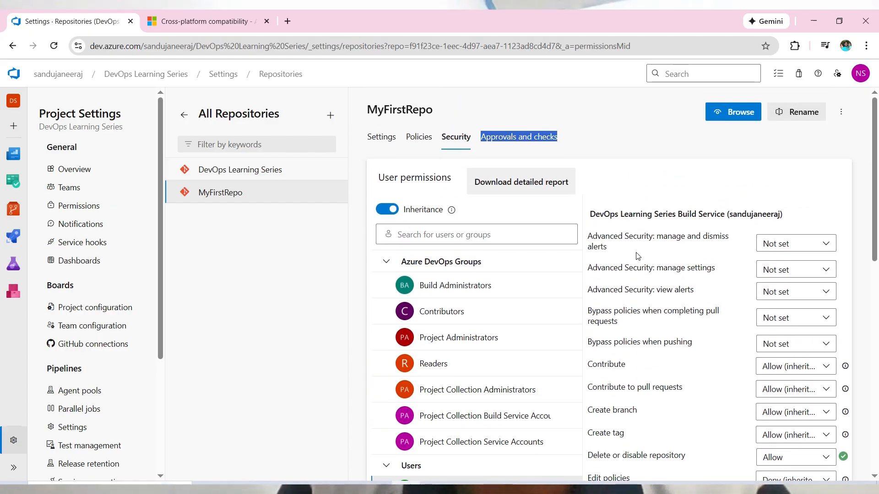